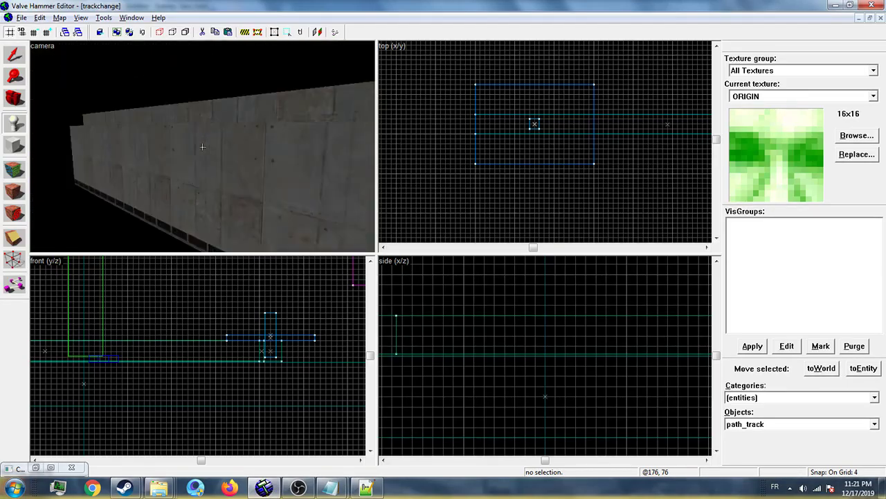
- Examine the room's platform, rails and origin brushes in the 3D view
key(w)
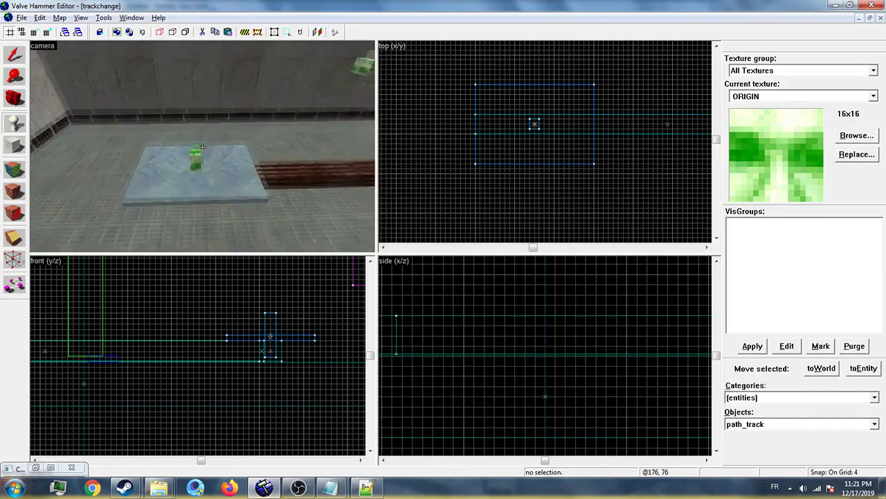
key(w)
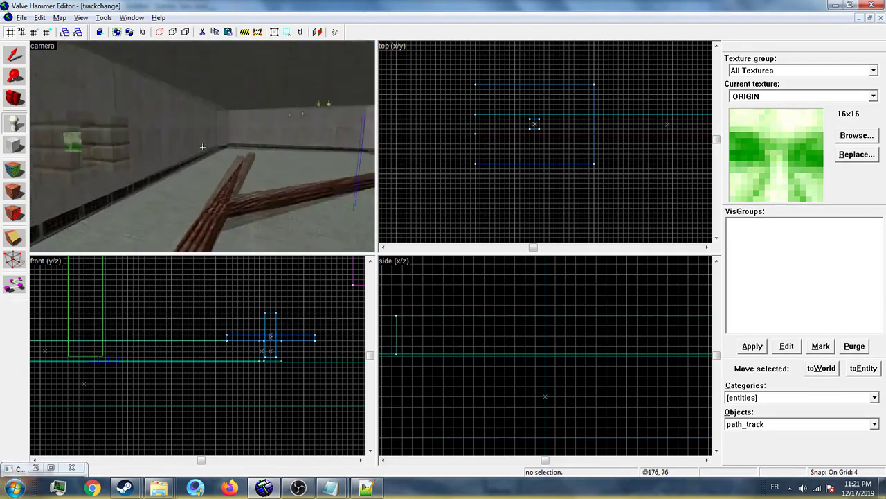
key(w)
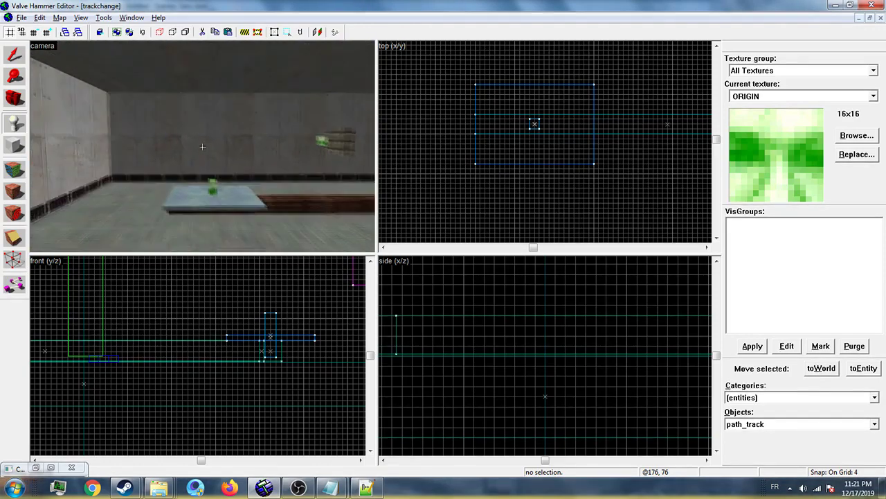
key(w)
key(w)
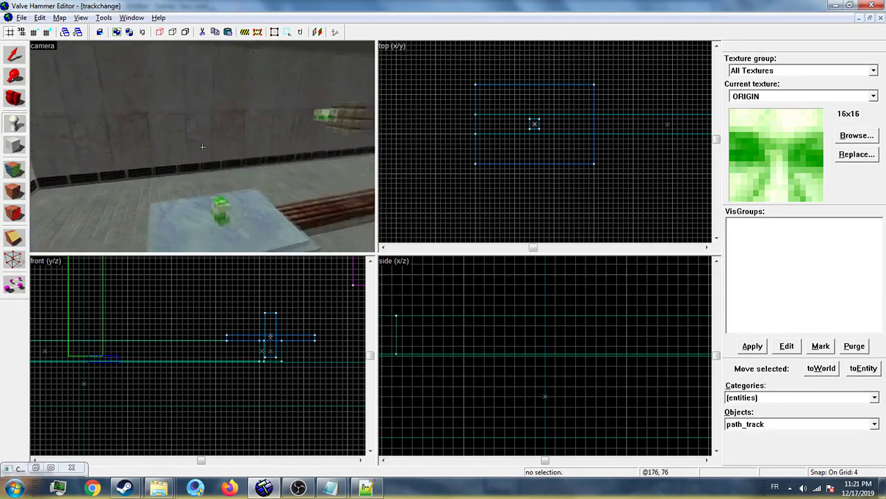
key(z)
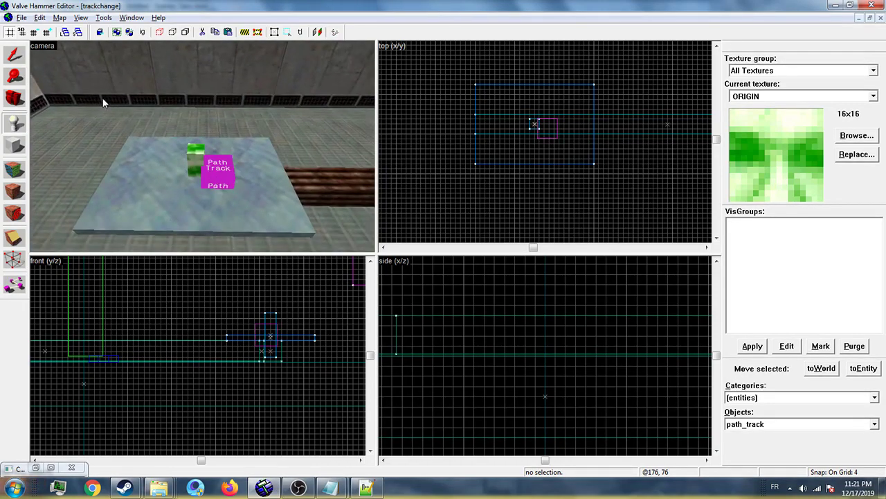
- Select the flat platform brush together with the origin brush at its centre
click(137, 154)
key(z)
key(s)
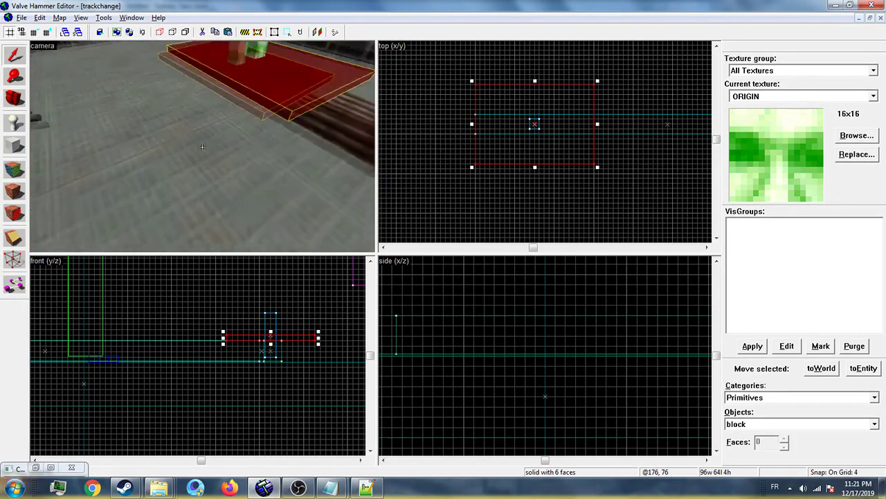
key(w)
key(s)
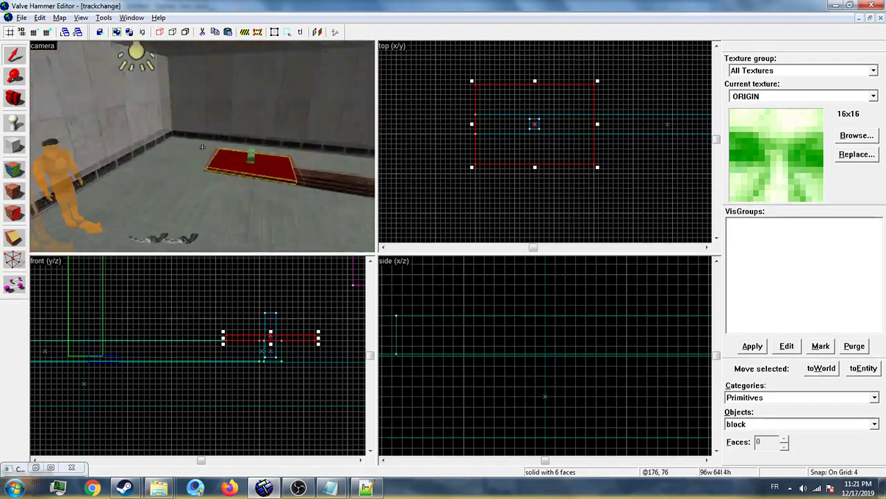
key(d)
key(w)
key(s)
key(w)
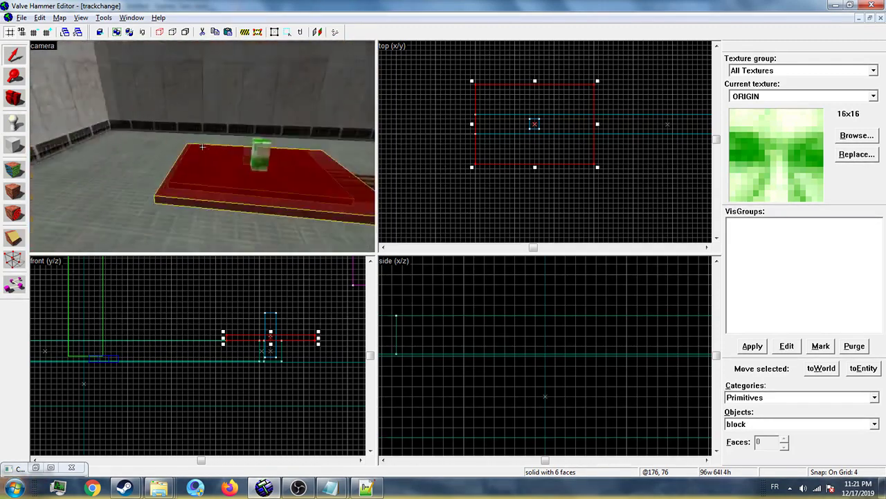
key(s)
key(z)
ctrl+click(219, 151)
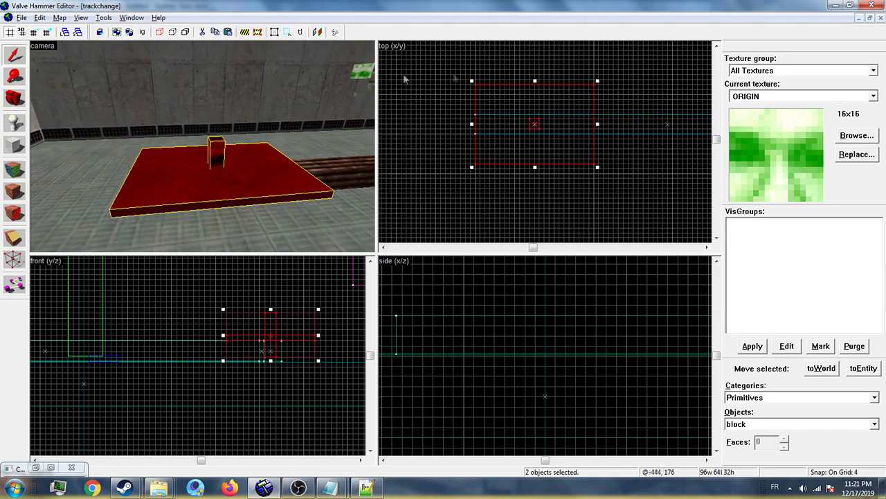
- Tie the selected platform and origin brushes to a func_tracktrain entity
key(z)
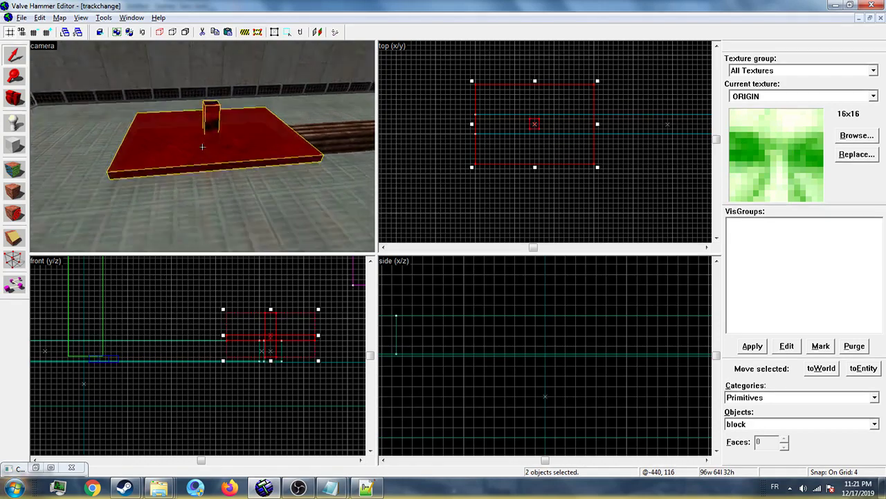
key(w)
key(s)
key(z)
key(ctrl+t)
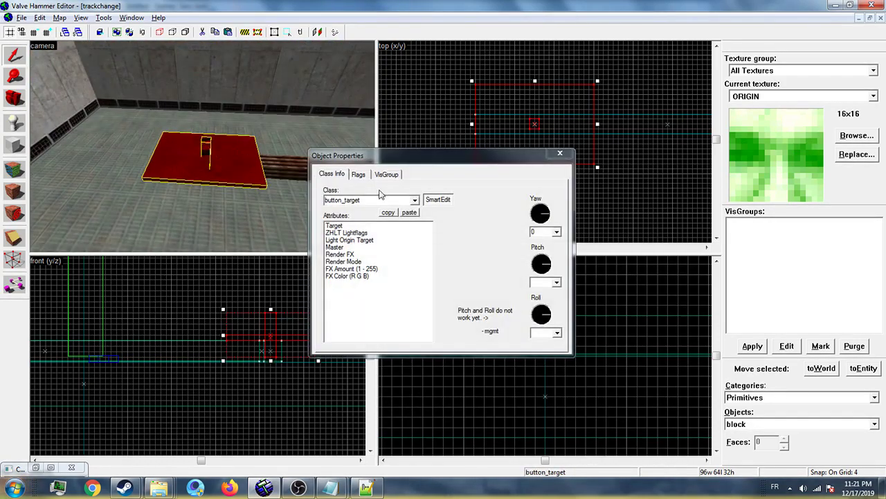
click(415, 201)
text(fu)
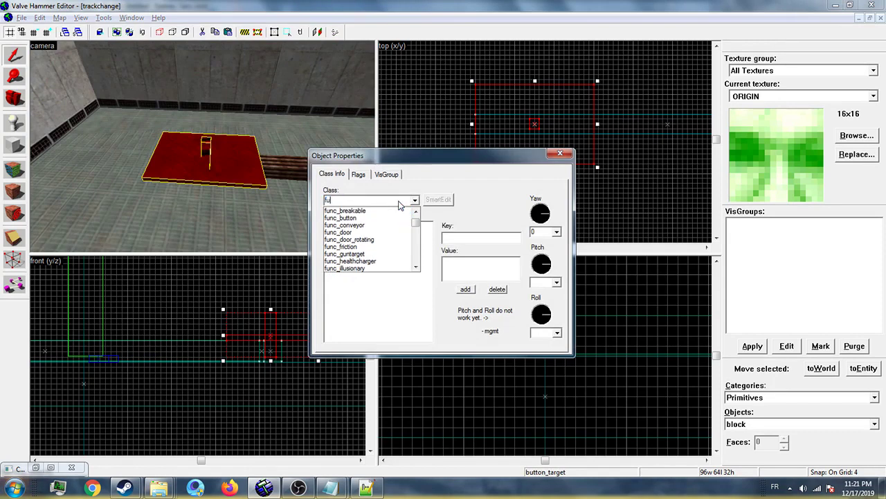
text(nc_tracktrain)
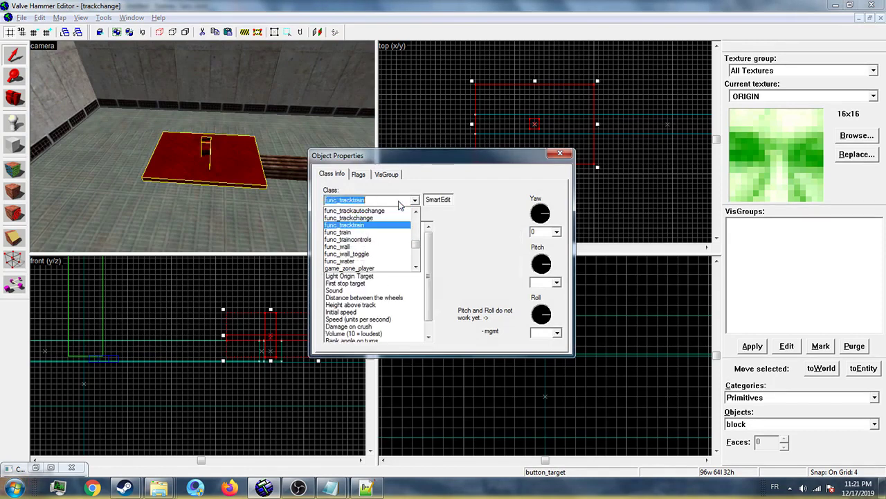
click(412, 202)
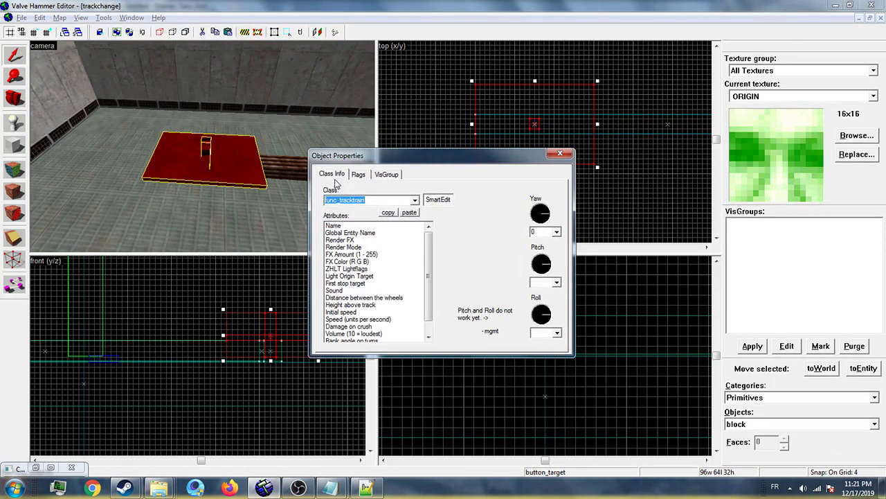
click(233, 174)
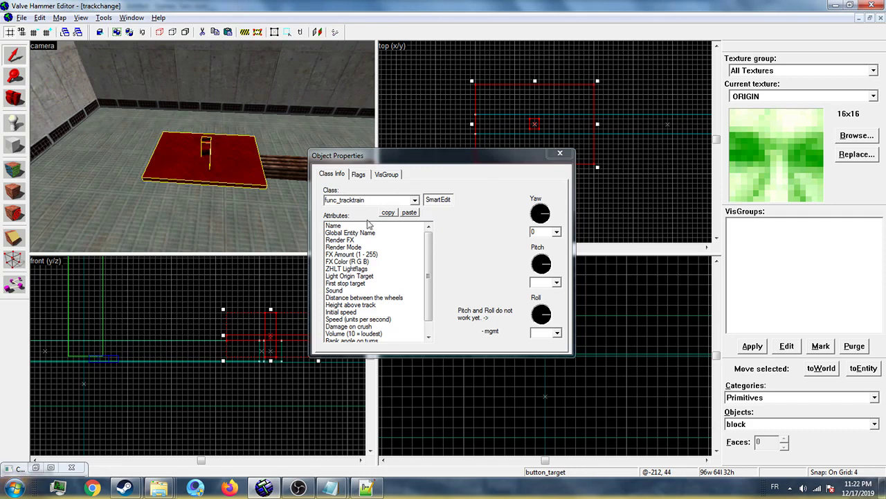
- Name the func_tracktrain train, with first stop target p1 and a speed of 128 units per second
click(399, 226)
text(train)
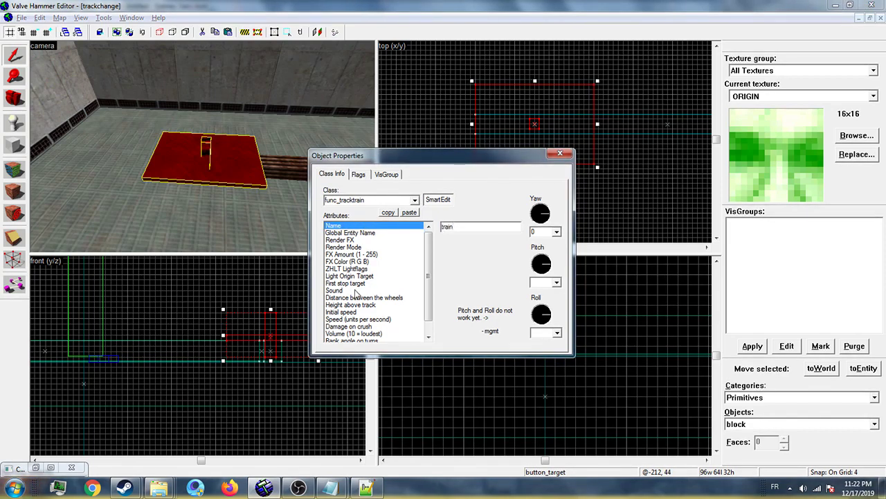
click(350, 283)
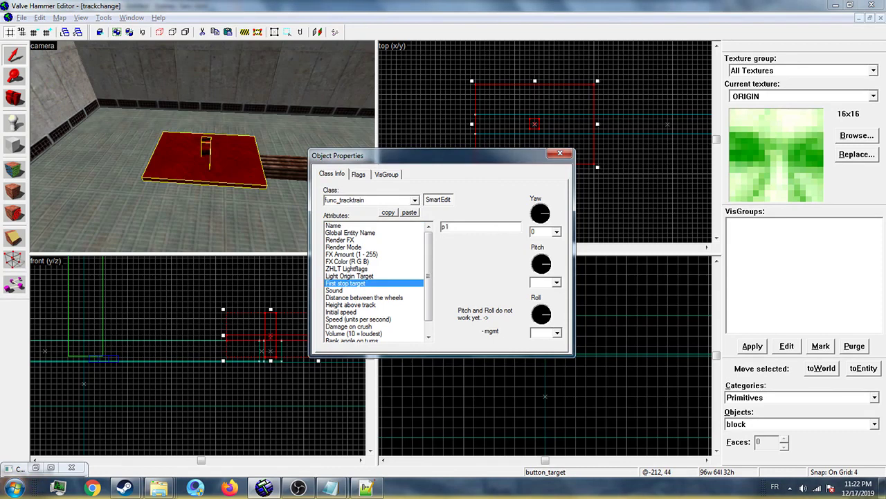
click(363, 319)
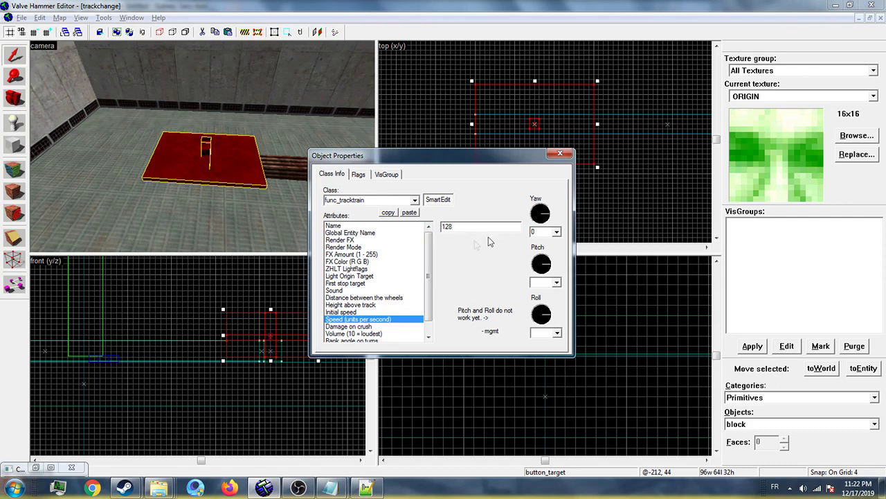
- Set the train's sound to Rail 1 and close its properties
click(356, 269)
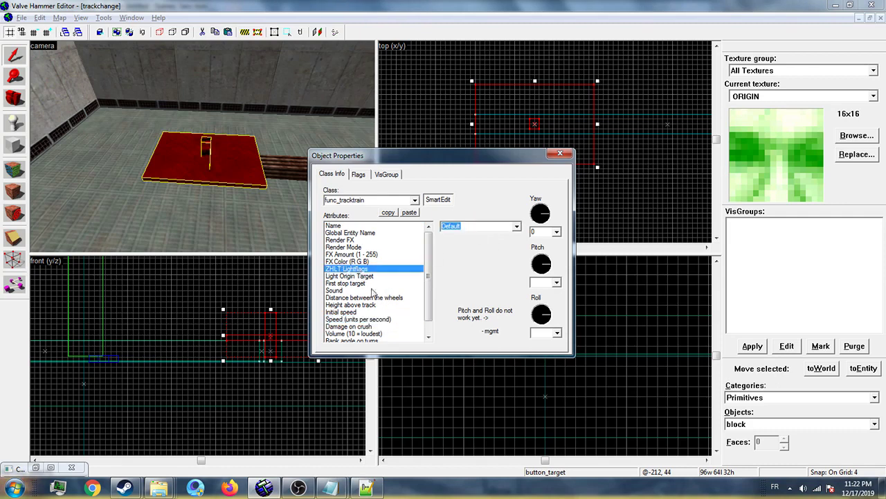
click(360, 289)
click(516, 226)
click(478, 244)
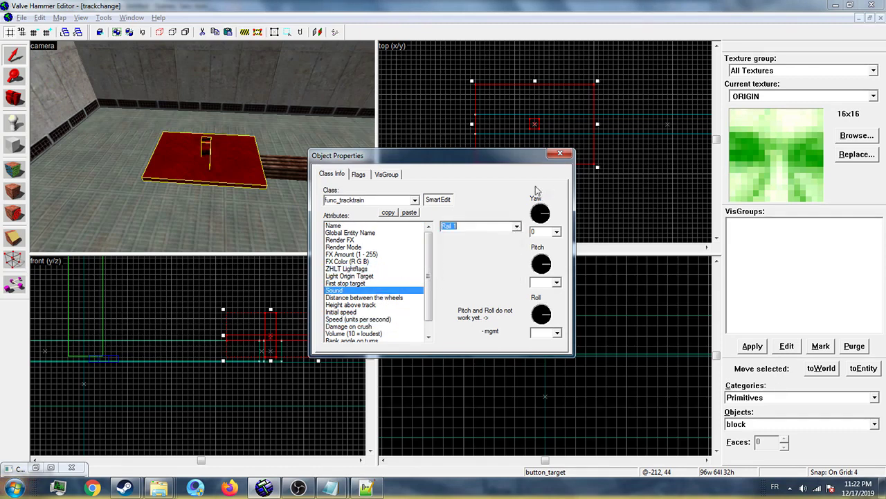
click(560, 157)
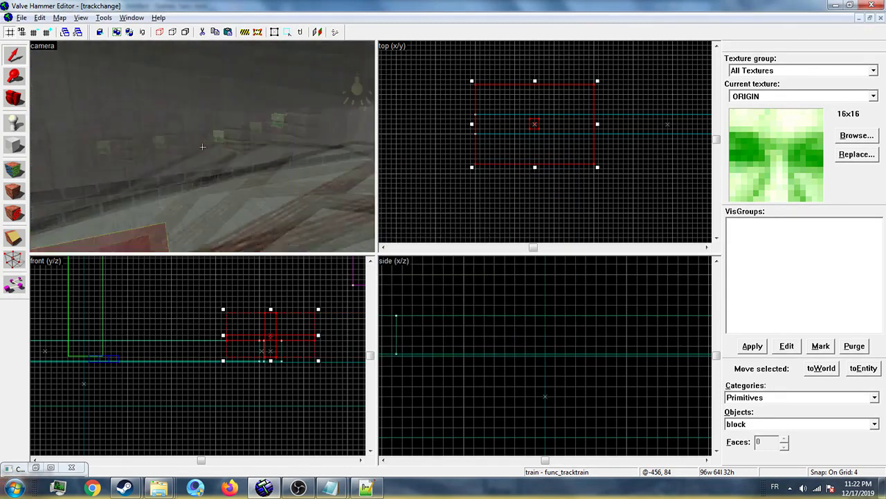
- Place a path_track entity at the centre of the train platform, aligned with its origin brush
click(13, 122)
click(535, 124)
key(z)
key(z)
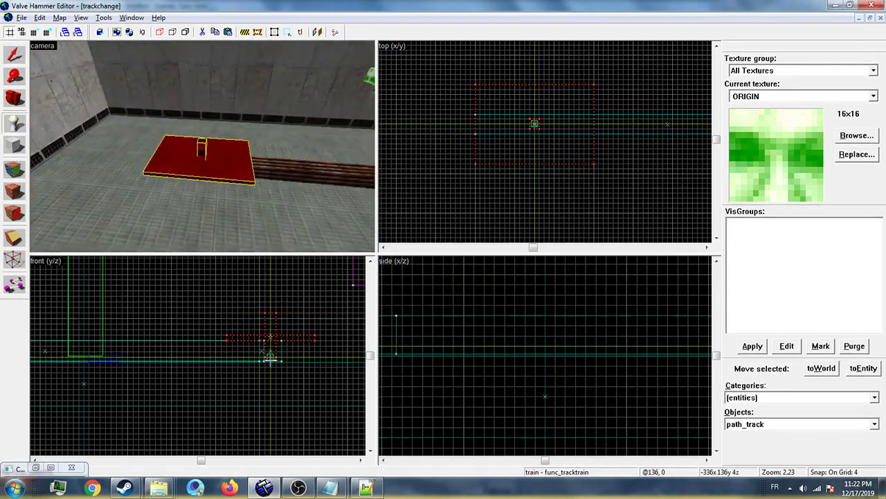
click(270, 335)
key(Return)
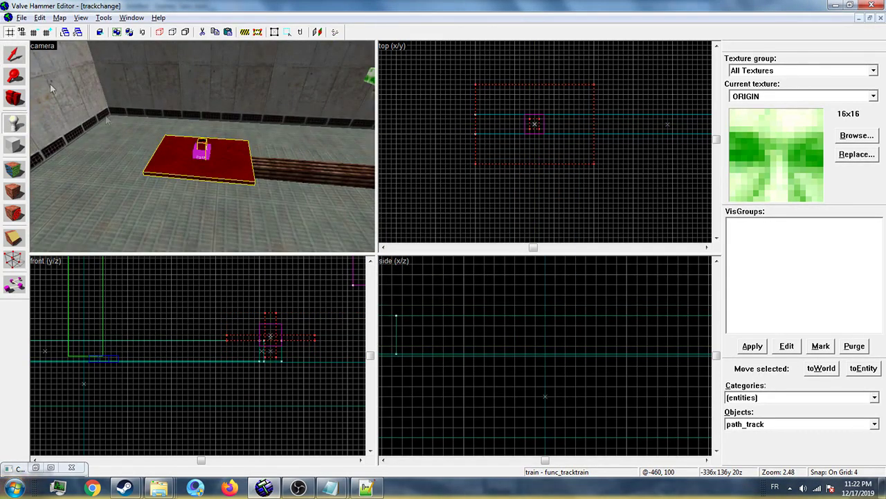
- Copy the platform's path_track to the junction where the diagonal rail branches off the straight rail
key(shift+s)
click(201, 156)
scroll(596, 158, down, 3)
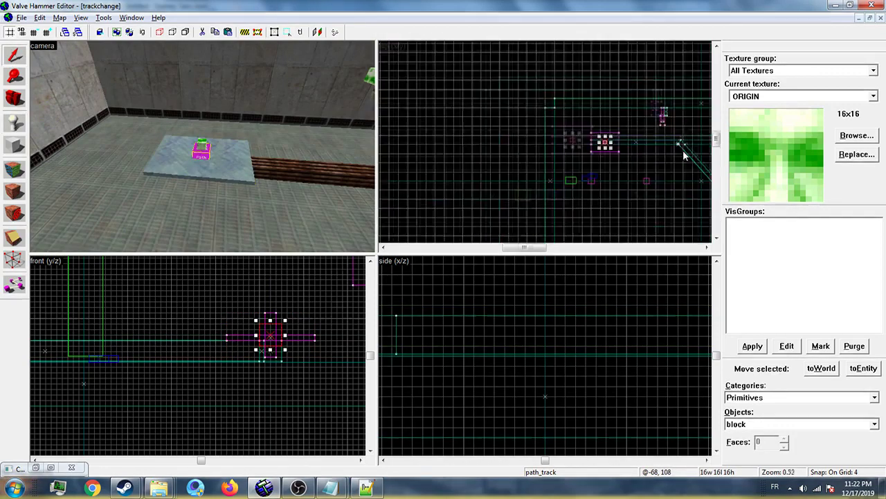
scroll(683, 156, up, 3)
drag(497, 125, 650, 124)
scroll(673, 146, down, 9)
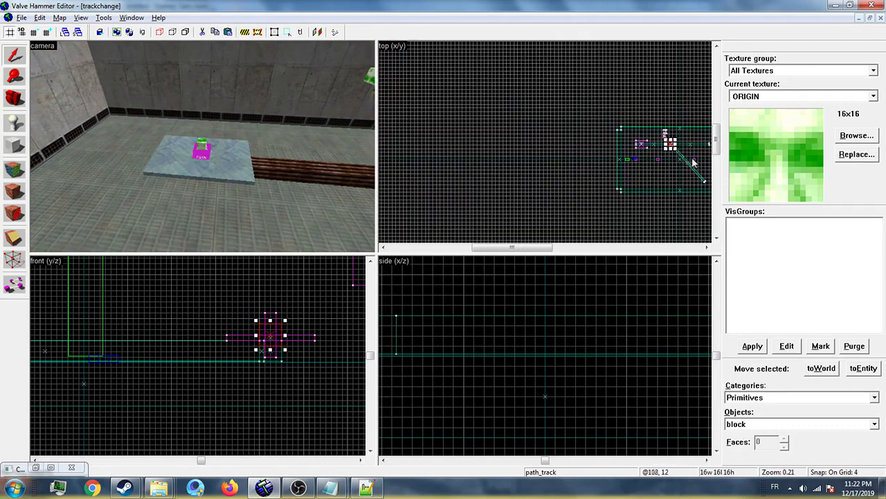
- Copy the path_track to the far end of the straight rail and to the far end of the diagonal rail
click(707, 247)
click(707, 247)
scroll(543, 146, up, 4)
scroll(463, 139, up, 4)
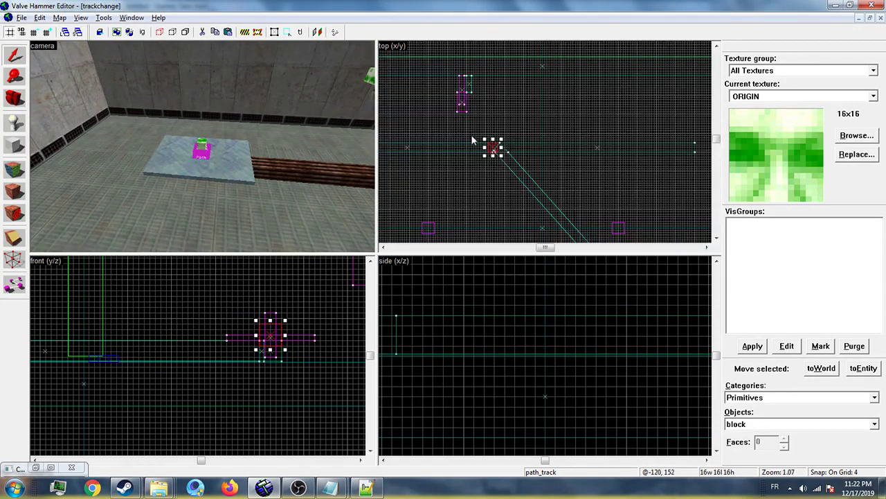
key(shift+e)
mouse_move(691, 147)
shift+mouse_down()
mouse_move(607, 300)
mouse_move(620, 270)
mouse_move(628, 285)
mouse_move(666, 216)
shift+mouse_up()
- Name the path_track on the platform p1 and set its next stop target to p2
key(z)
key(w)
key(z)
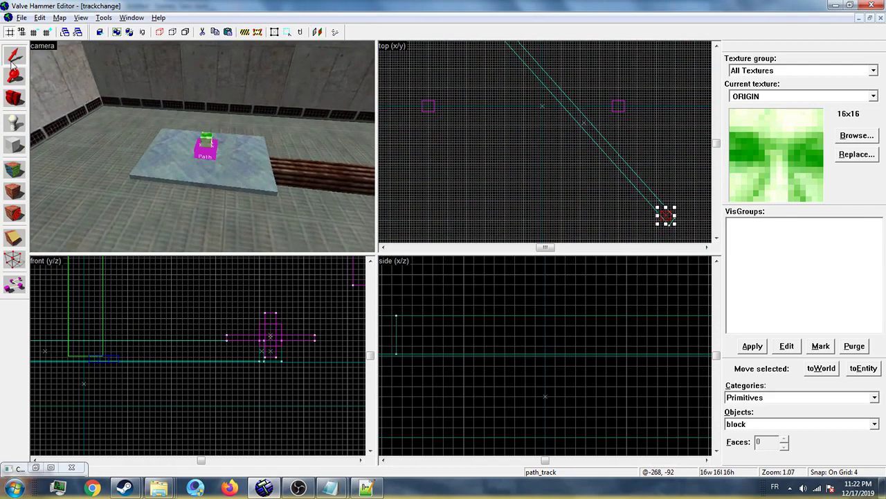
key(alt+Return)
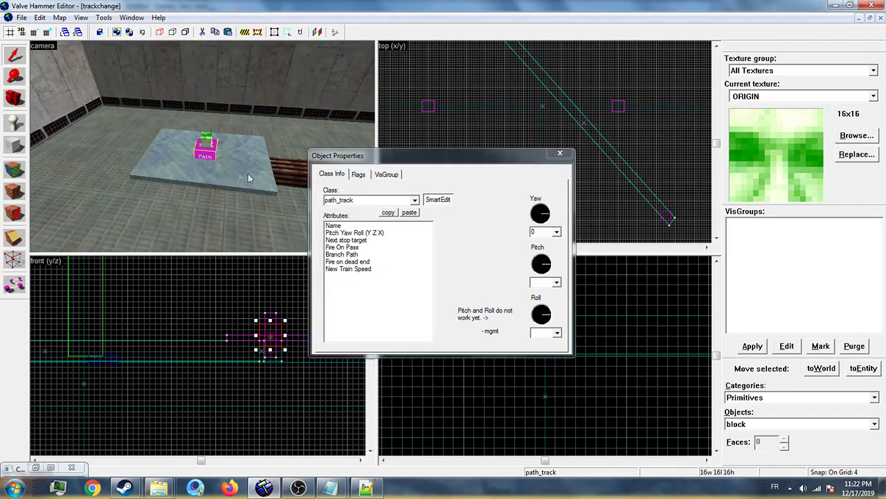
click(459, 225)
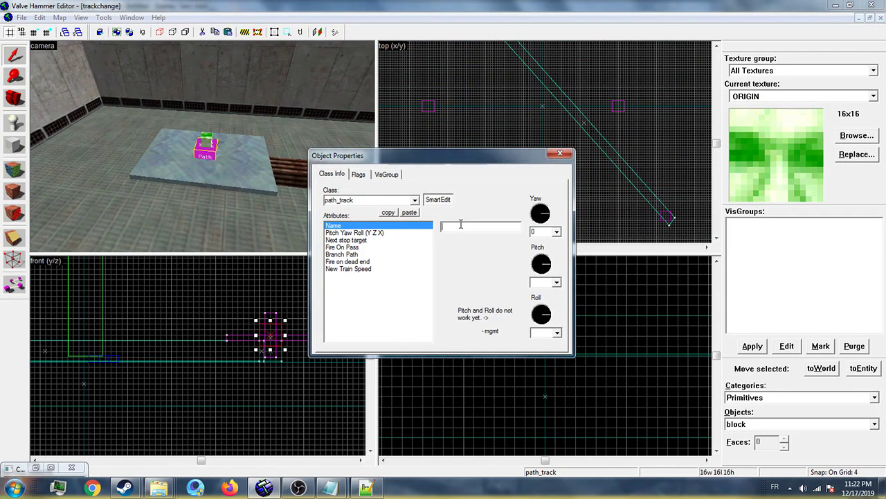
click(408, 240)
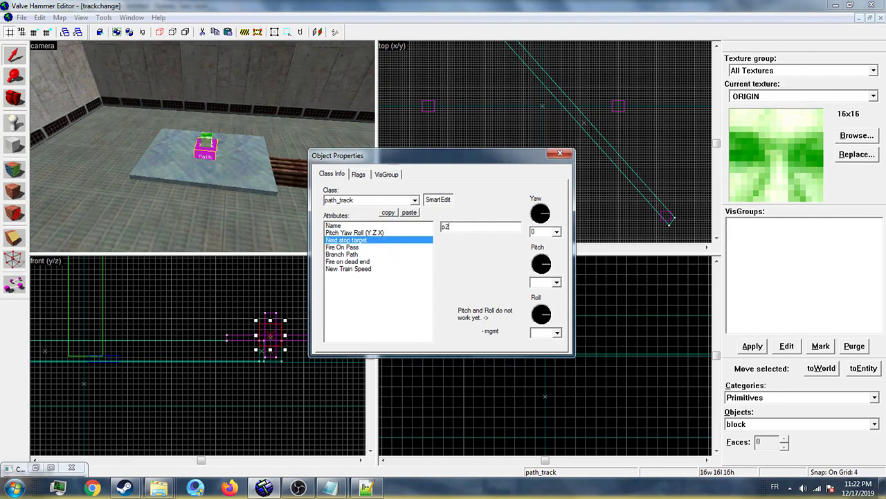
click(559, 156)
- Name the path_track at the rail junction p2 and set its next stop target to p3
key(z)
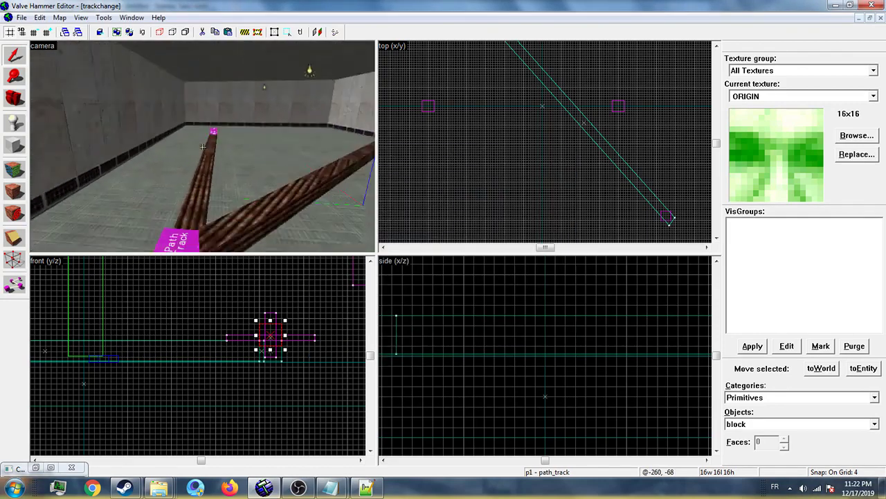
key(s)
key(w)
key(z)
double_click(198, 161)
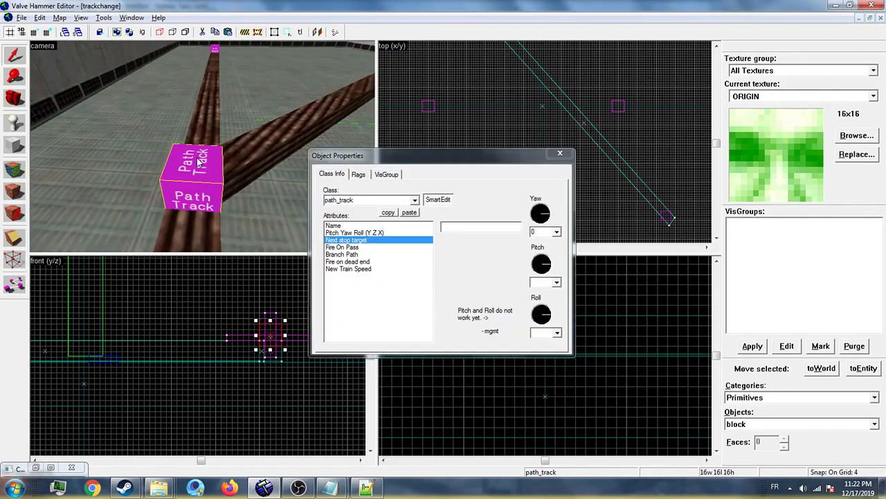
key(Up)
key(Up)
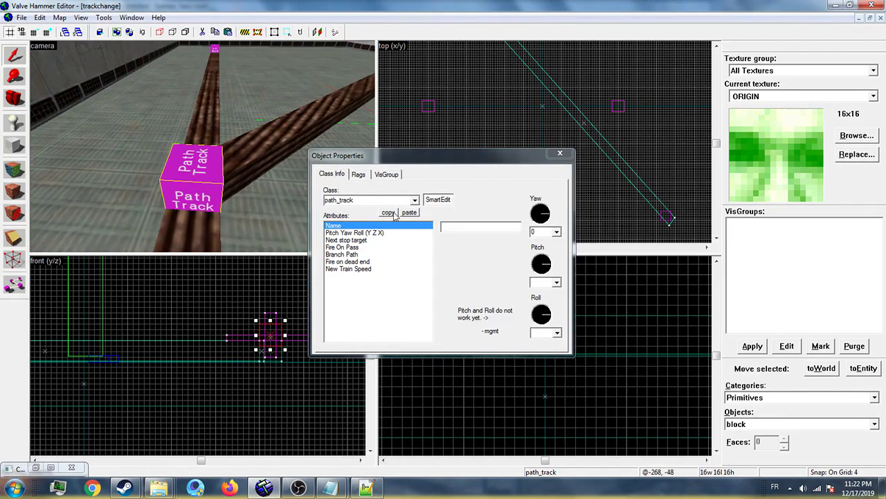
click(478, 225)
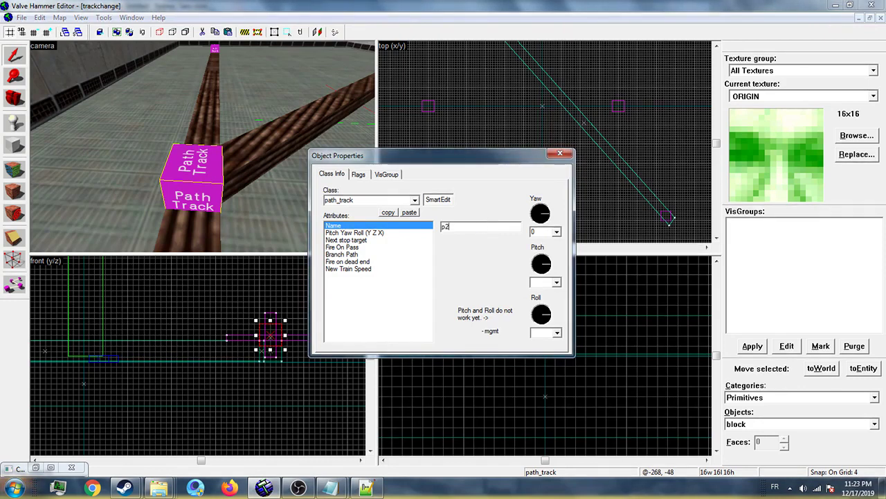
key(Down)
key(Down)
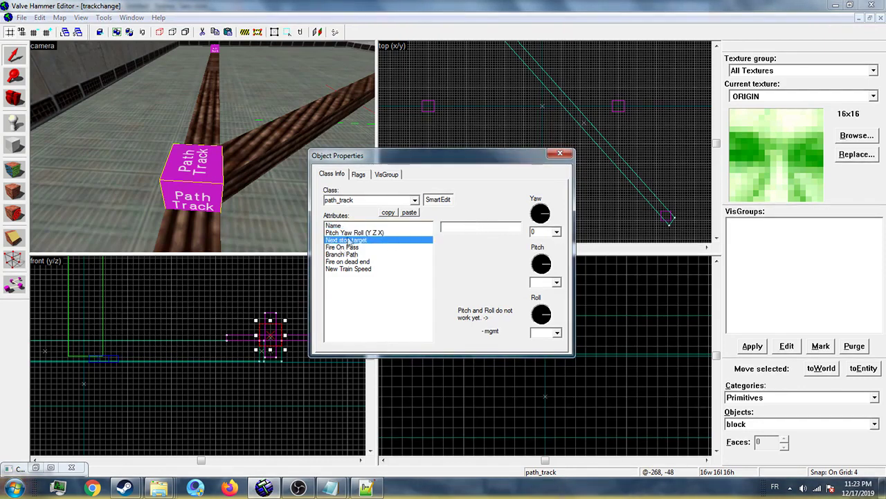
click(298, 173)
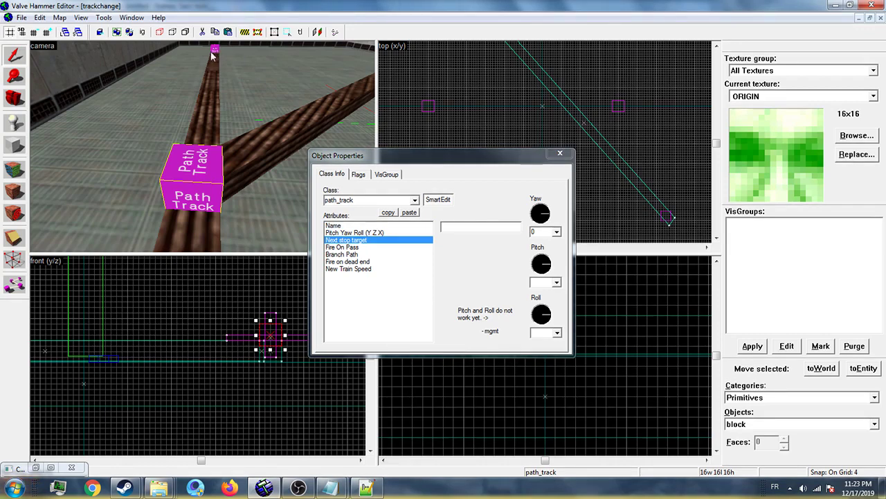
click(452, 230)
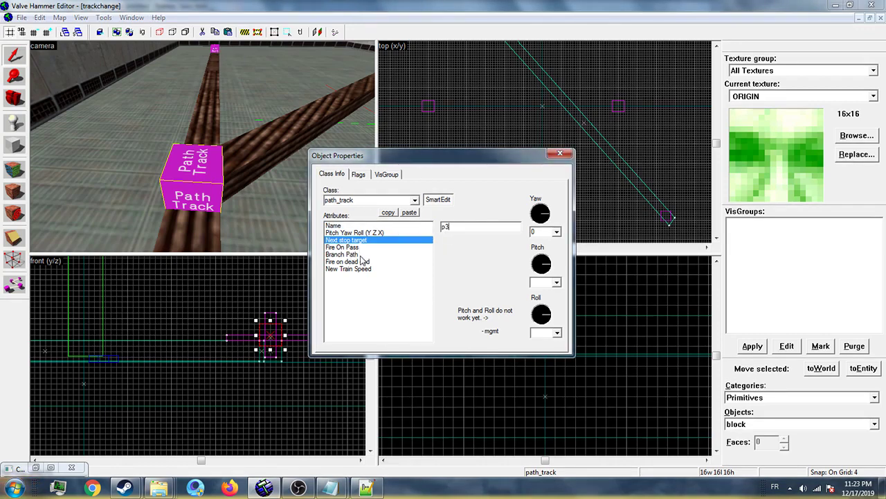
- Set the branch path of the junction's path_track to p4
click(428, 255)
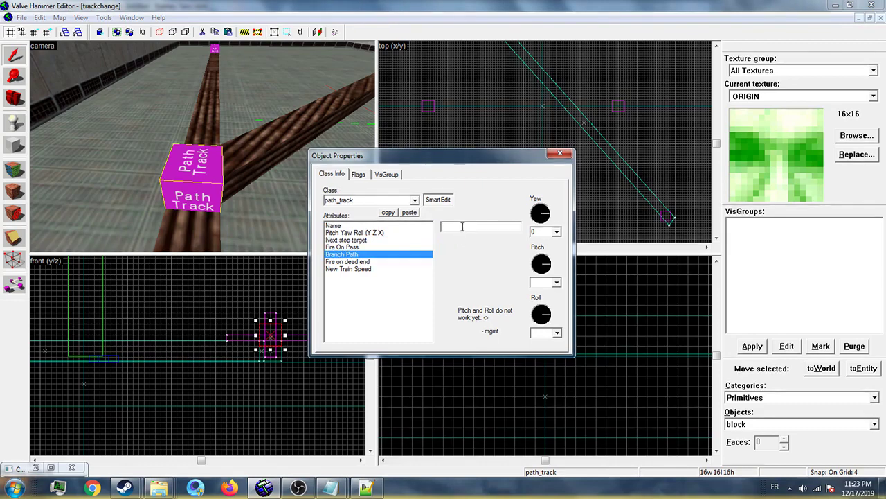
click(202, 146)
key(z)
key(w)
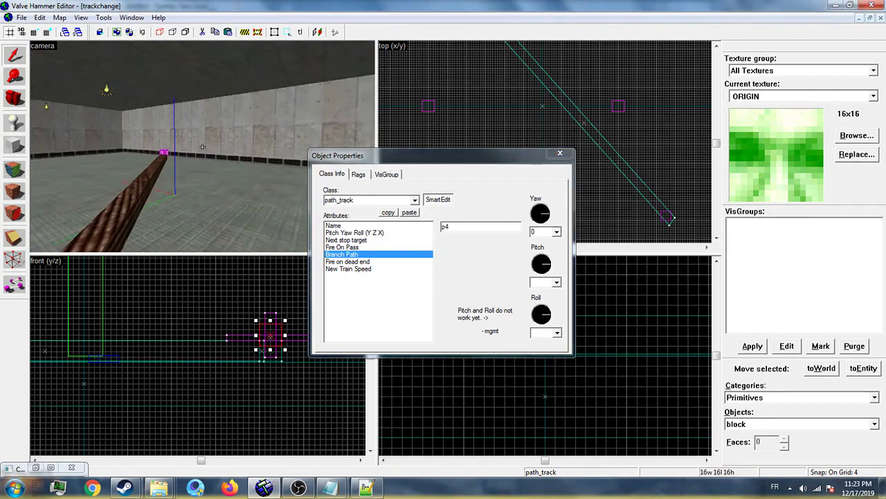
key(s)
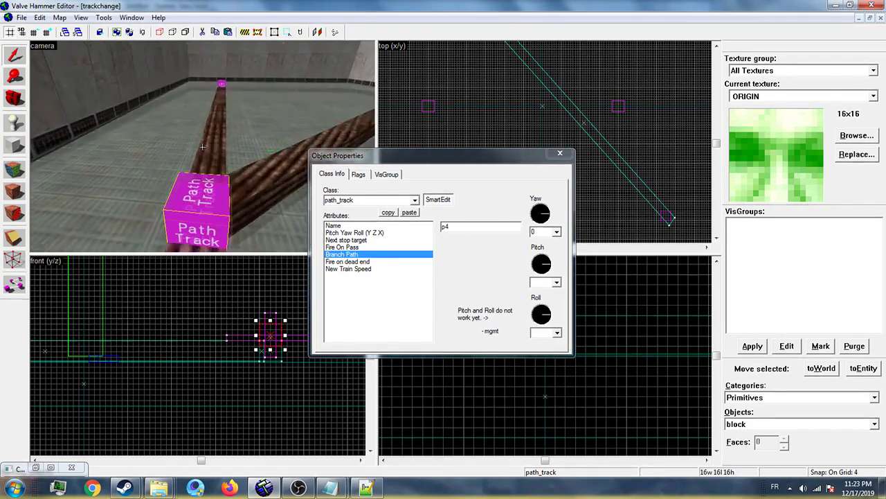
key(s)
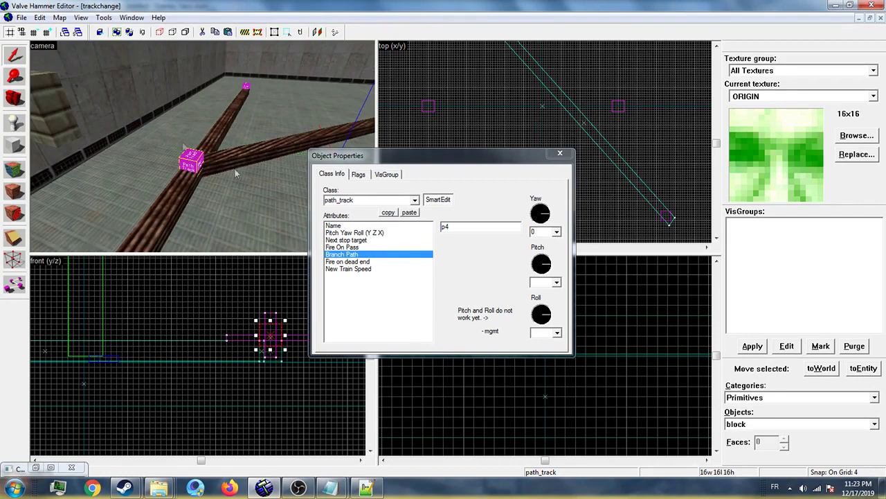
key(z)
key(z)
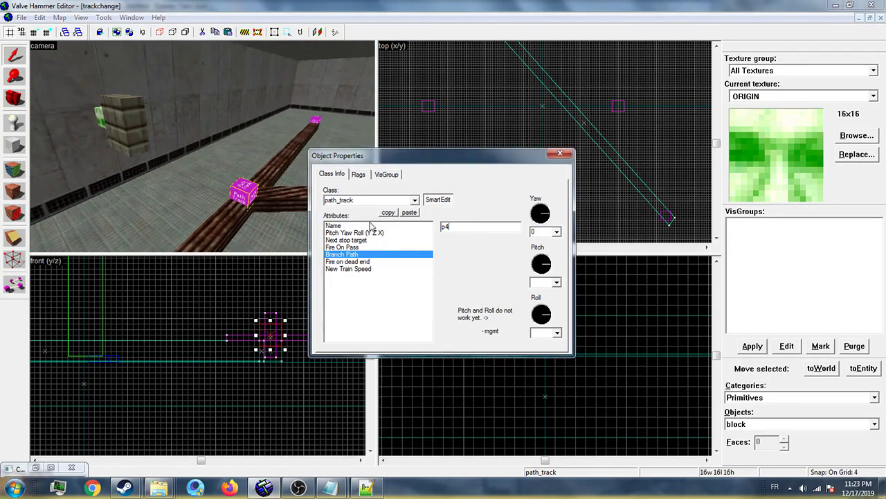
click(371, 225)
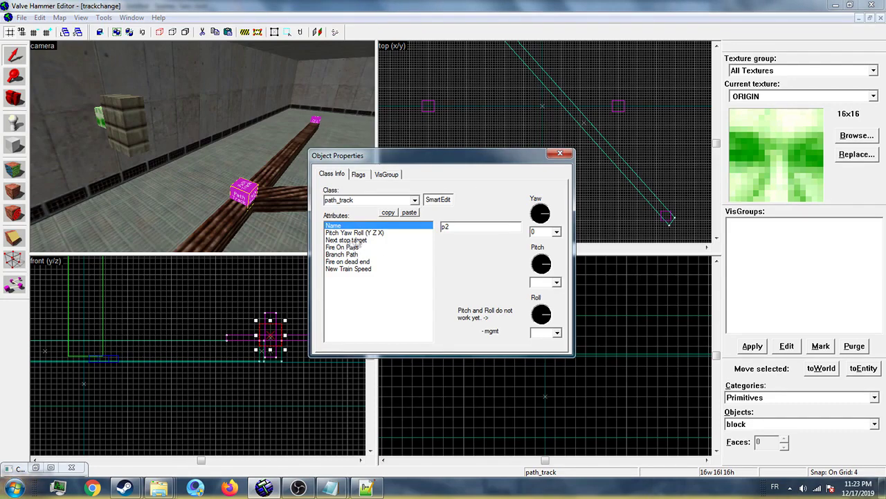
click(559, 154)
- Name the path_track at the far end of the straight rail p3
double_click(315, 121)
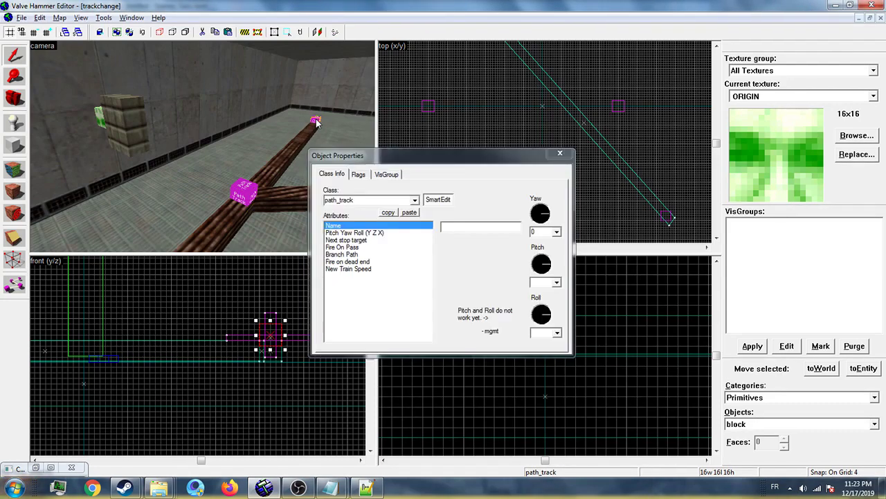
click(487, 228)
text(p3)
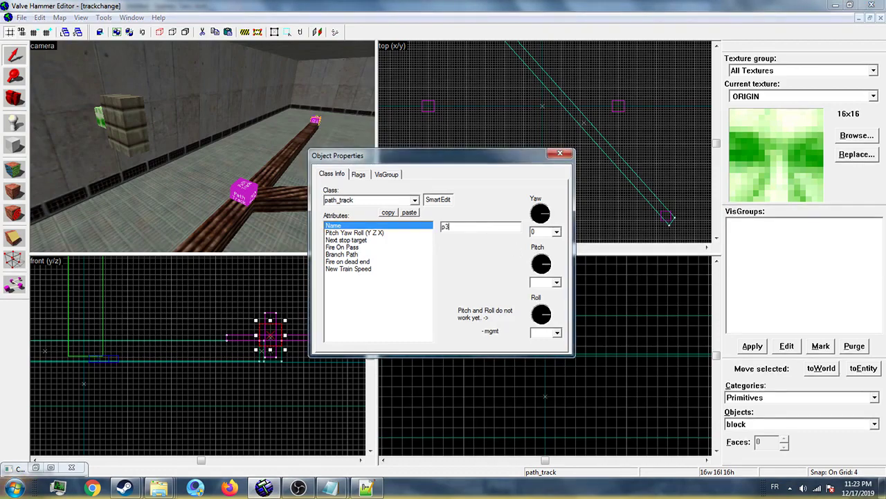
click(560, 153)
- Name the path_track at the far end of the diagonal rail p4
key(z)
key(z)
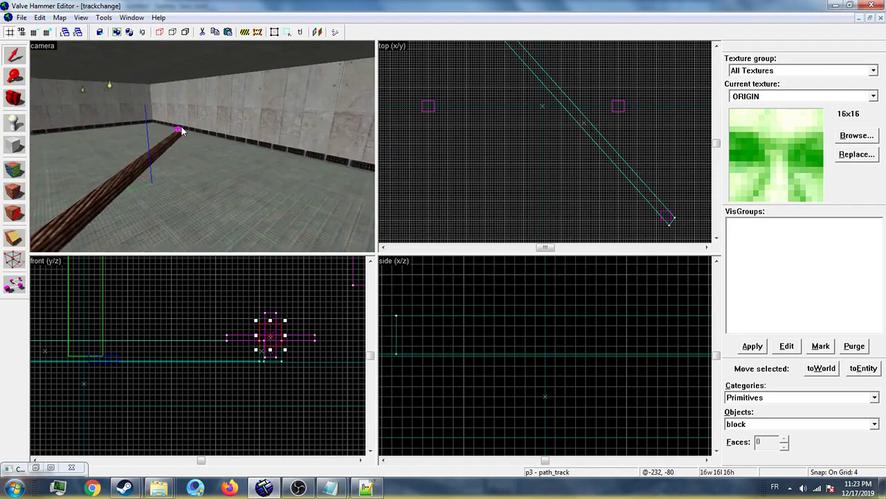
double_click(181, 128)
click(462, 226)
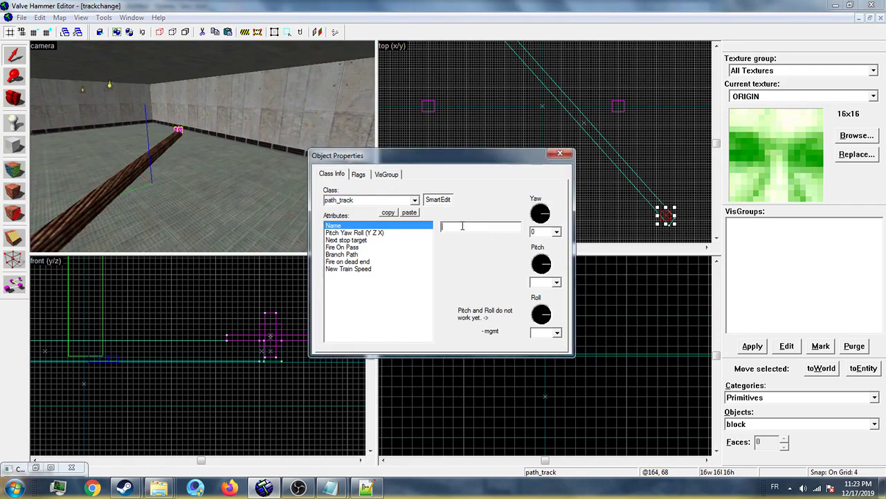
click(358, 174)
click(332, 174)
click(559, 153)
- Place a multi_manager entity on the floor near the wall, below the rotating button
key(s)
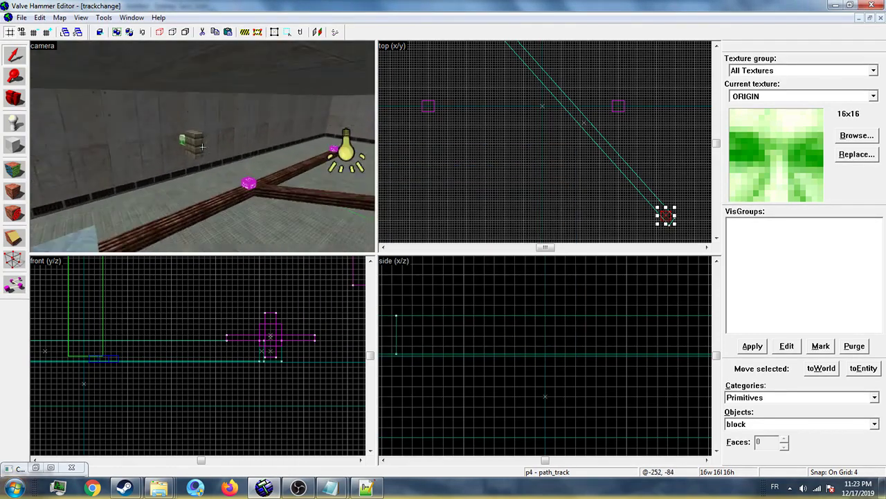
key(w)
key(z)
key(w)
key(z)
drag(203, 147, 66, 142)
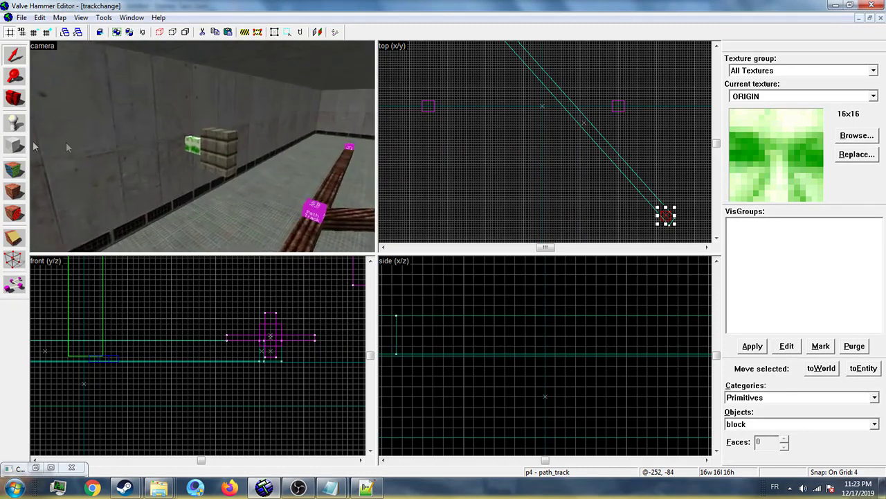
key(shift+e)
click(827, 425)
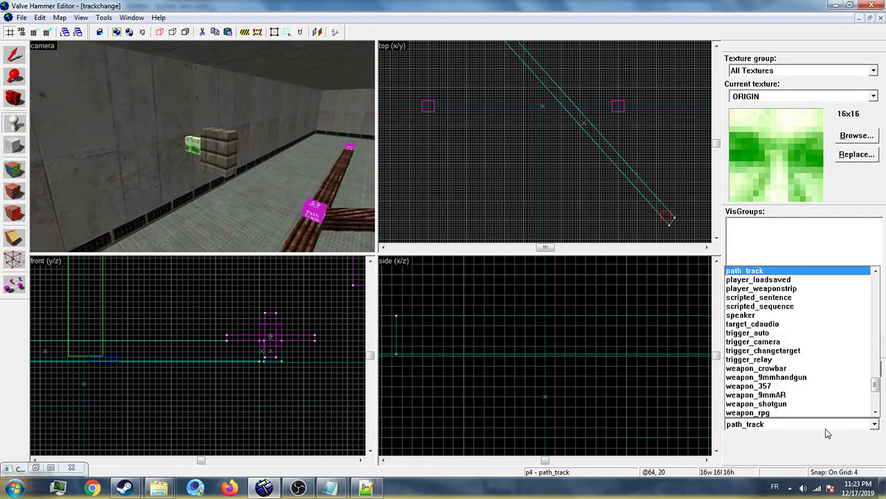
key(m)
key(m)
key(m)
scroll(823, 323, down, 5)
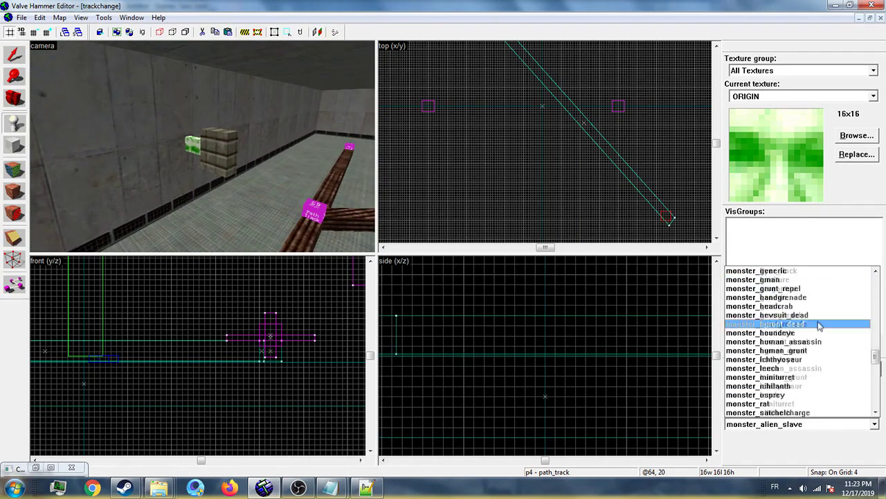
scroll(820, 326, down, 2)
scroll(810, 340, down, 2)
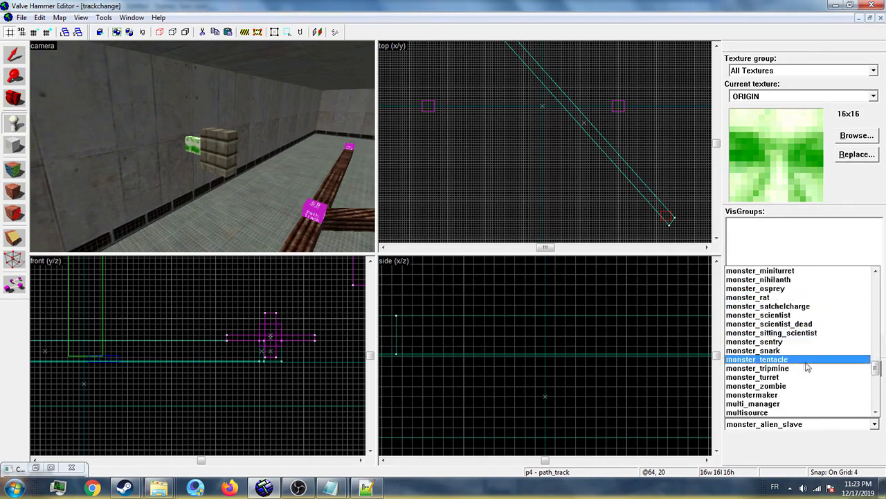
click(786, 403)
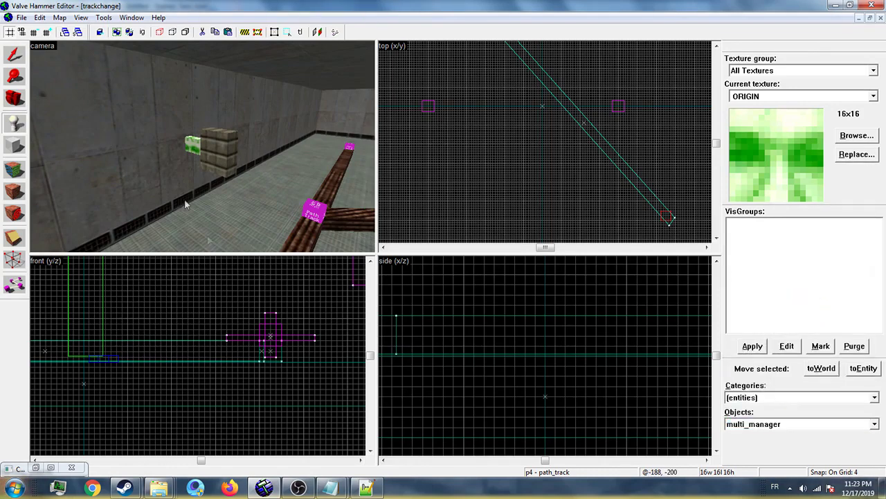
click(14, 54)
click(190, 211)
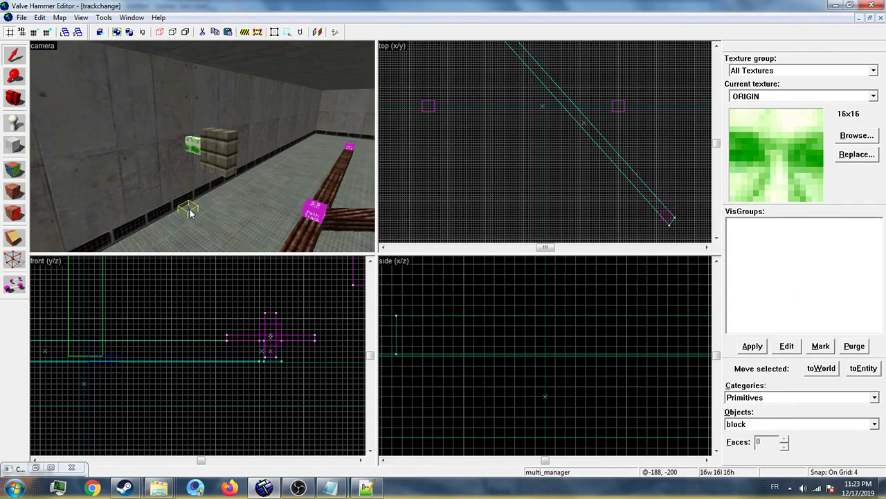
- Move the multi_manager up off the floor beside the rotating button and name it multi
scroll(283, 334, down, 3)
scroll(317, 334, up, 5)
drag(318, 333, 254, 284)
key(alt+Return)
click(455, 226)
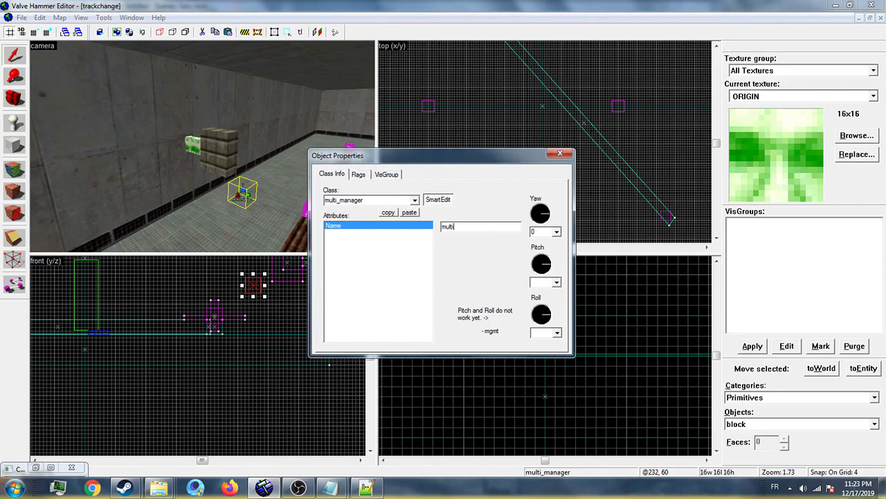
- Add a keyvalue to the multi_manager with key p2 and value 0, with SmartEdit off
click(437, 200)
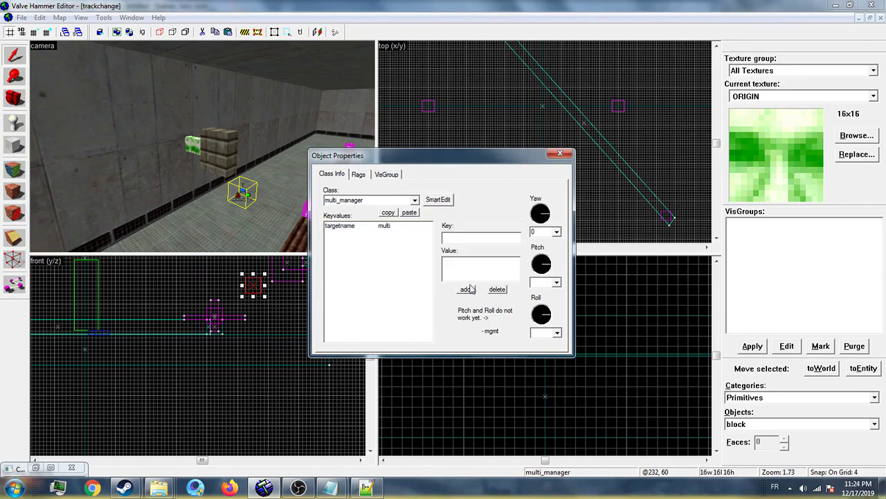
click(467, 289)
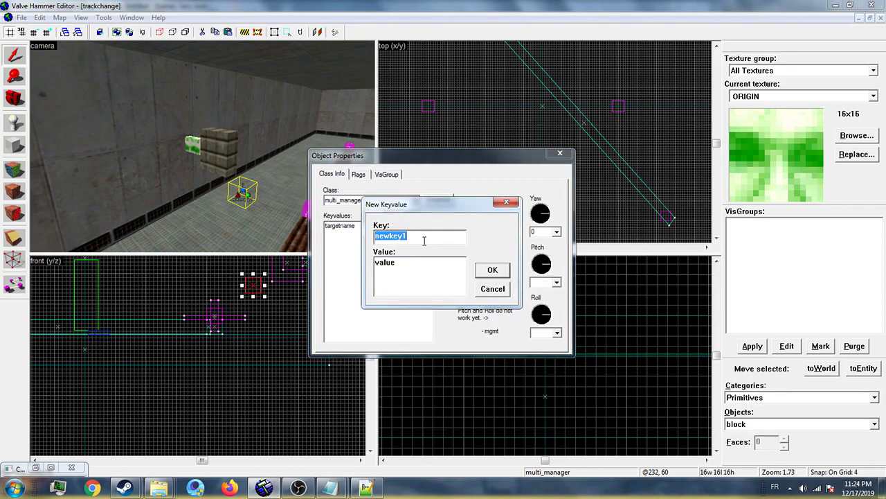
text(p2)
key(Tab)
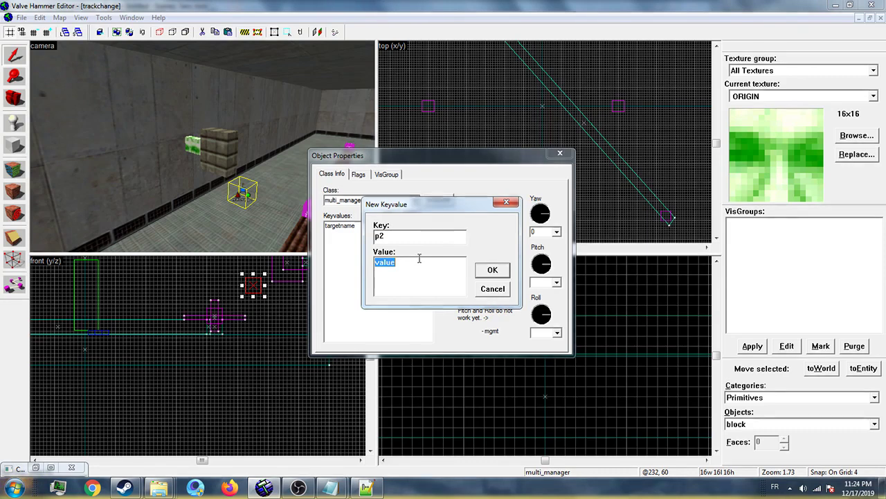
text(0)
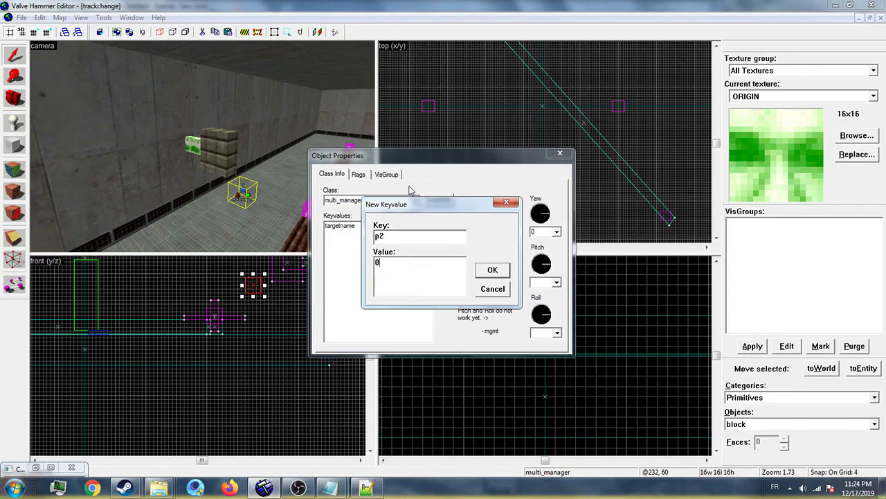
click(490, 271)
click(560, 154)
- Set the targetted object of the func_rot_button on the wall to multi
click(218, 147)
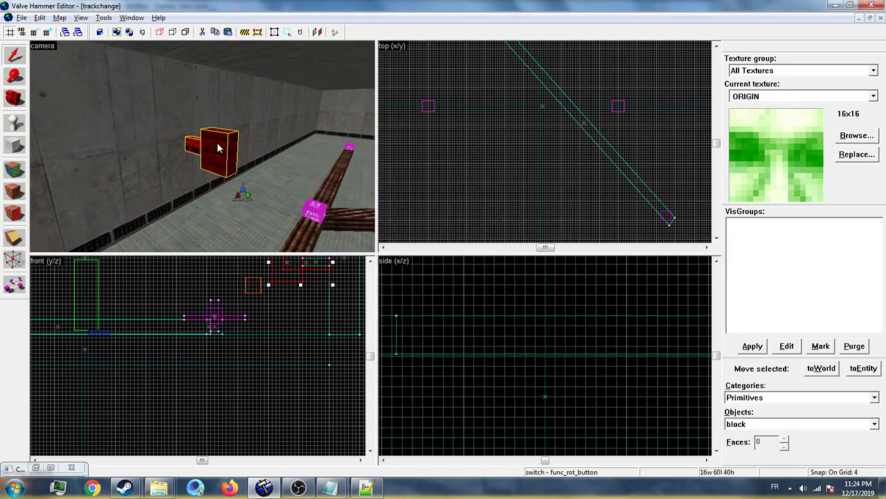
key(alt+Return)
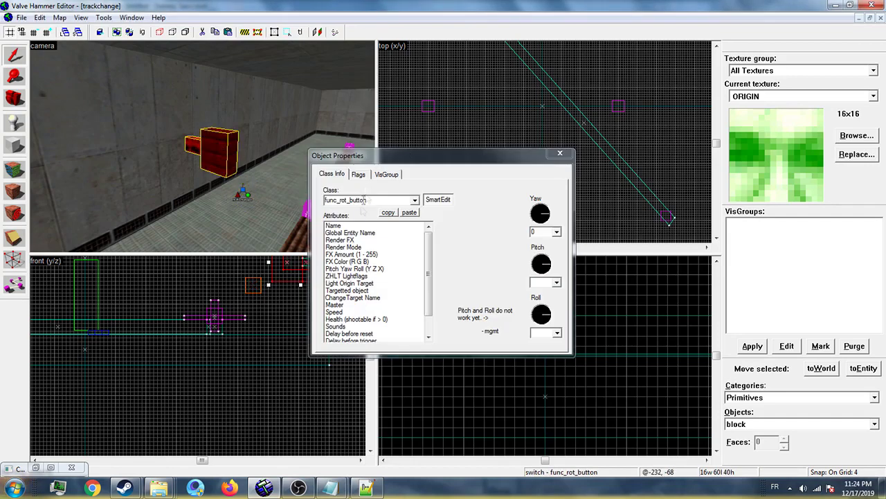
click(346, 226)
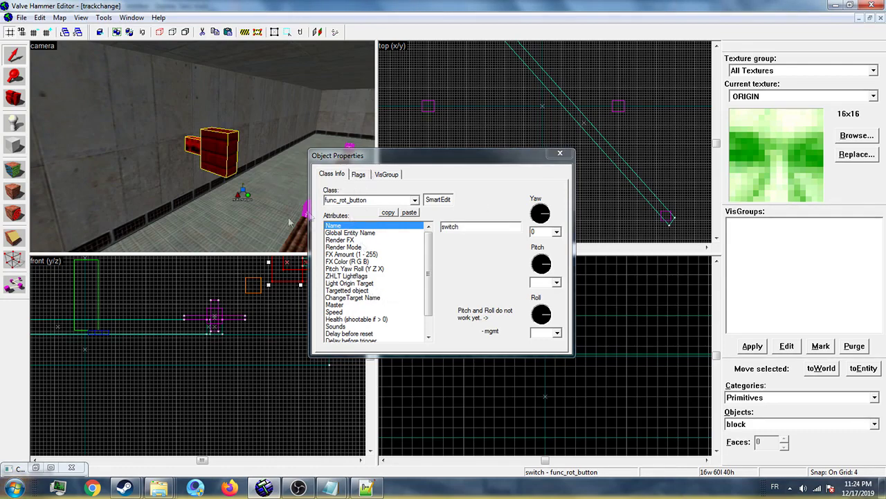
click(385, 291)
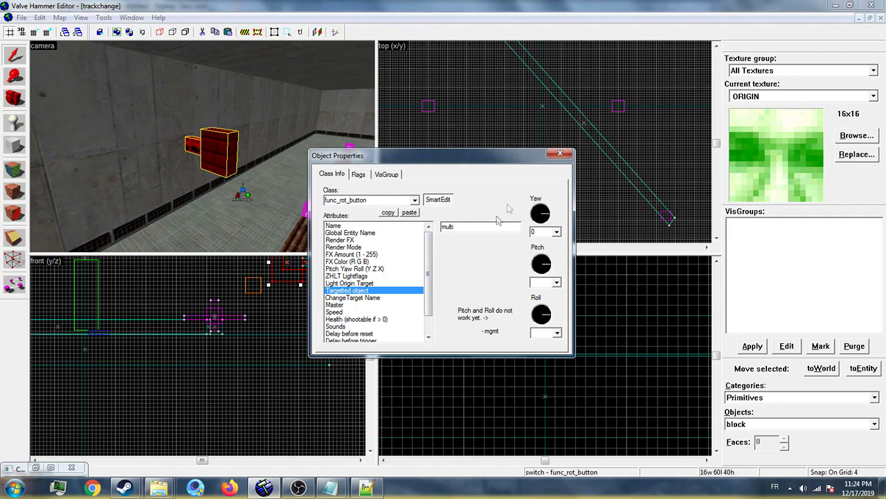
click(561, 153)
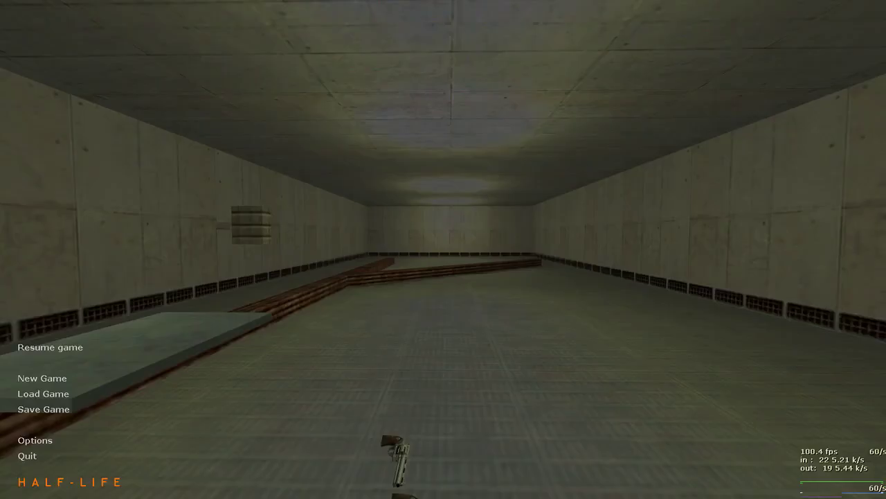
- Resume the game, board the train platform and ride it along the track toward the junction
key(Escape)
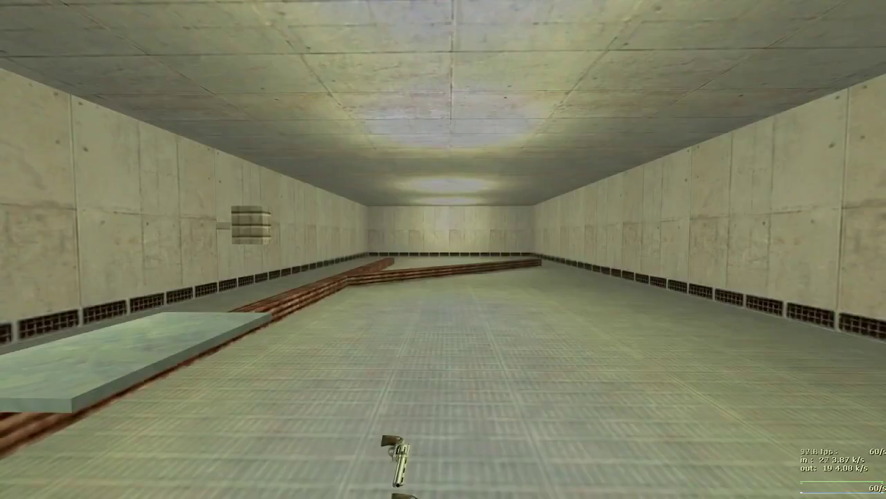
key(w)
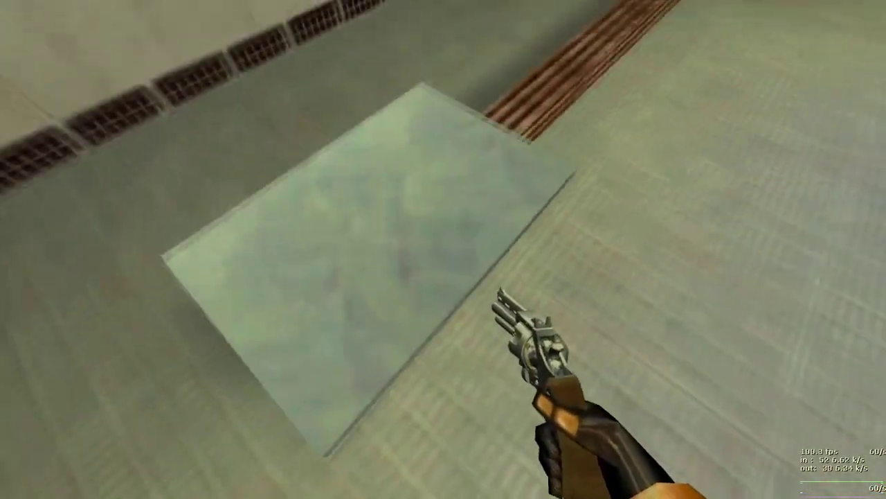
key(e)
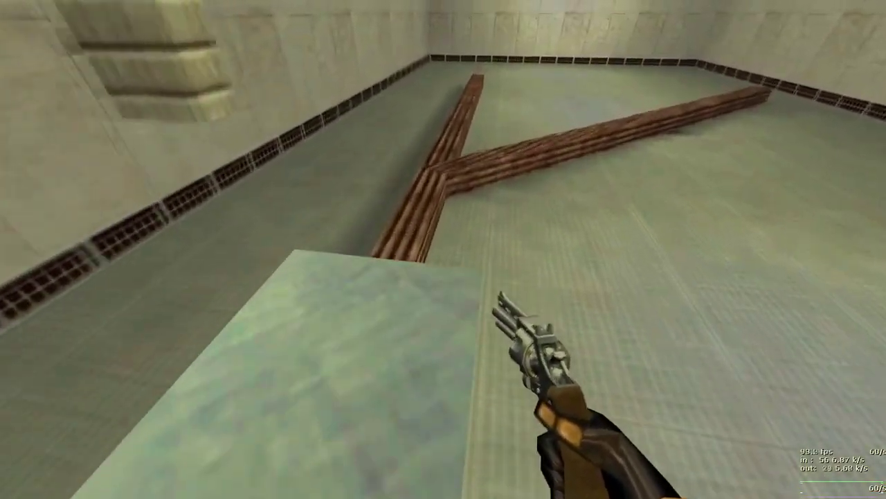
- Pause the ride, set the sound effects volume close to minimum in the audio options, and return to the game
key(Escape)
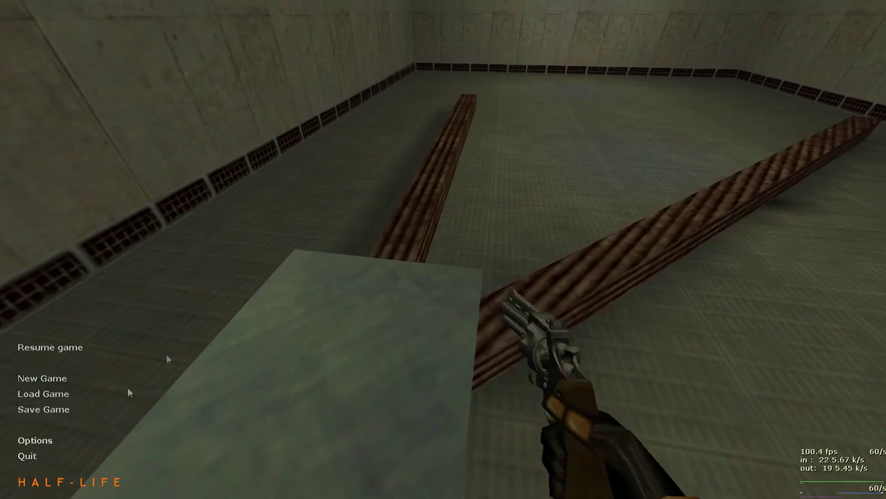
click(35, 440)
click(390, 161)
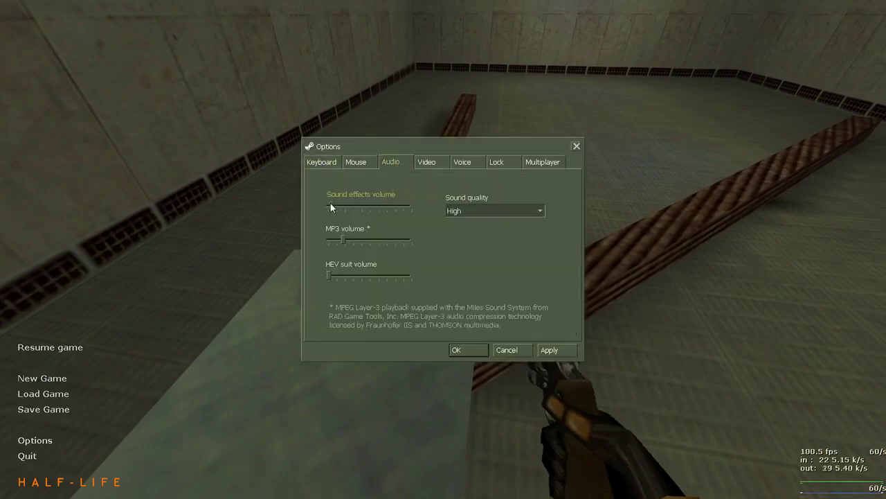
key(Escape)
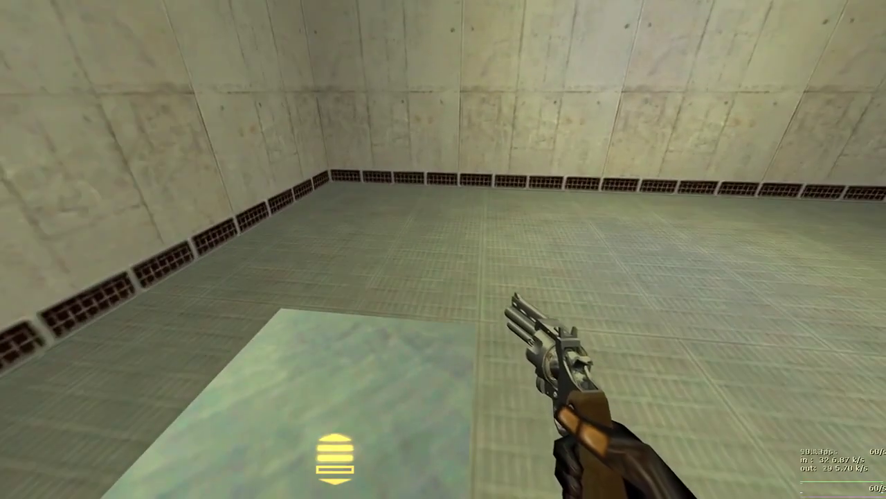
- Trigger the rotating button on the wall and drive the train toward the junction again to test the track switch
key(w)
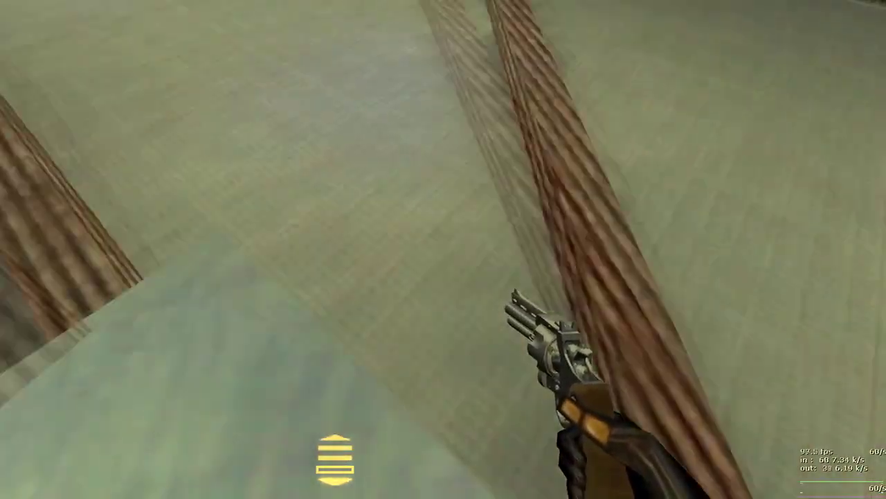
key(e)
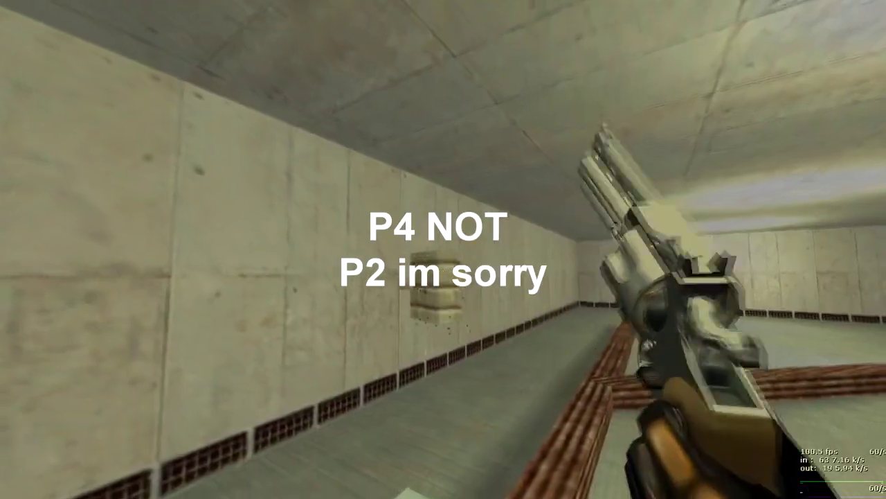
key(w)
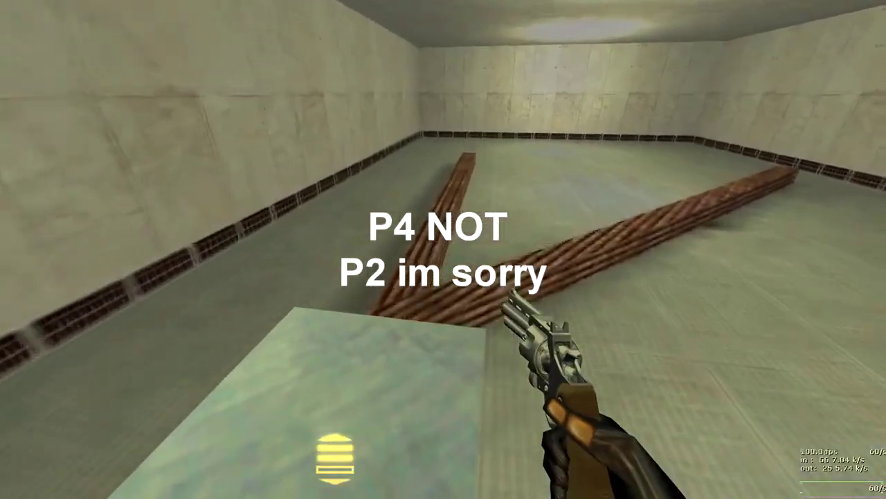